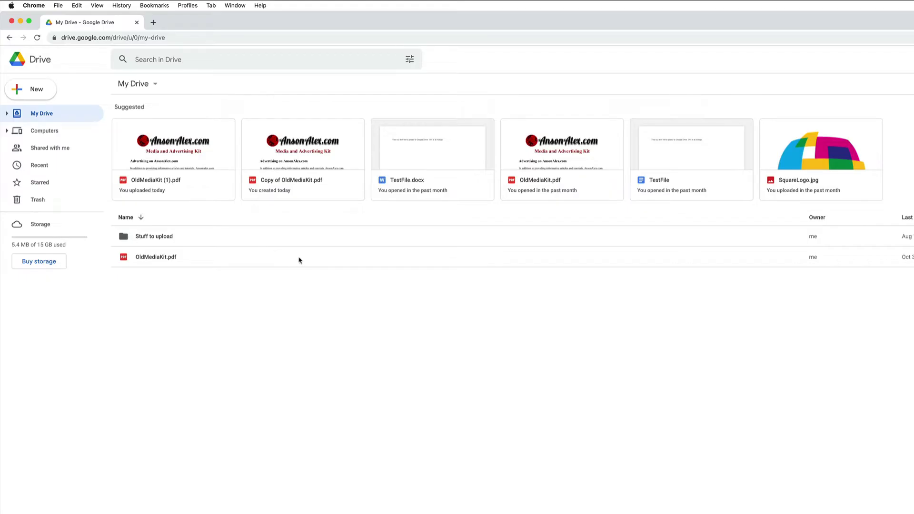
Make a copy of OldMediaKit.pdf in My Drive.
right_click(216, 262)
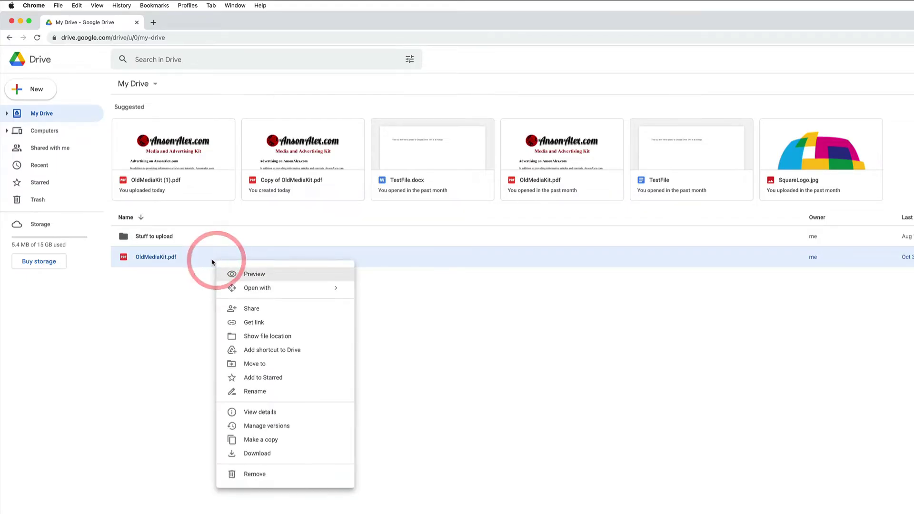
left_click(304, 435)
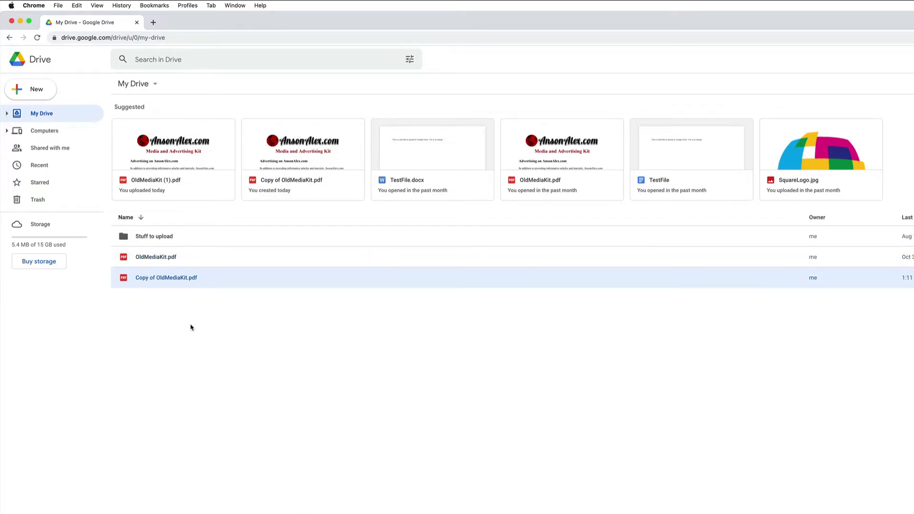
left_click(200, 485)
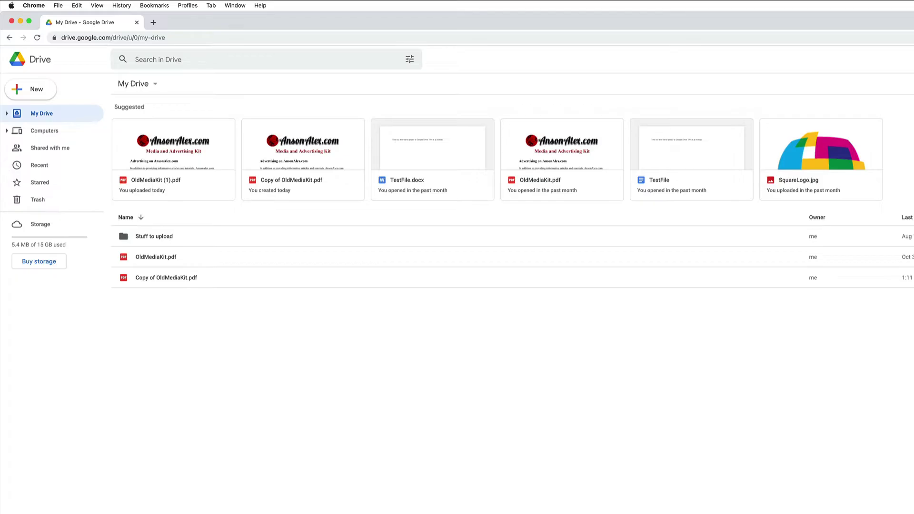
Re-upload OldMediaKit.pdf from Finder's Downloads into My Drive, keeping both files.
key("super+Tab")
left_click_drag(235, 326, 618, 350)
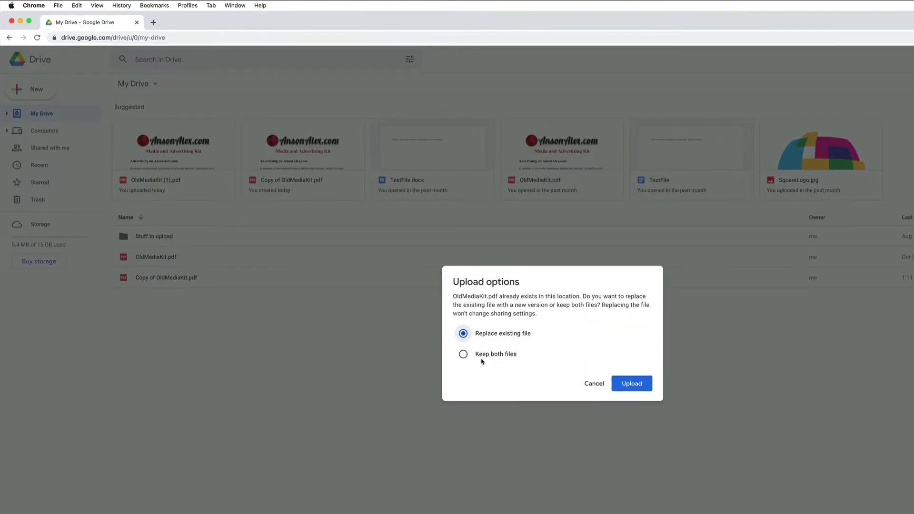
left_click(463, 354)
left_click(618, 385)
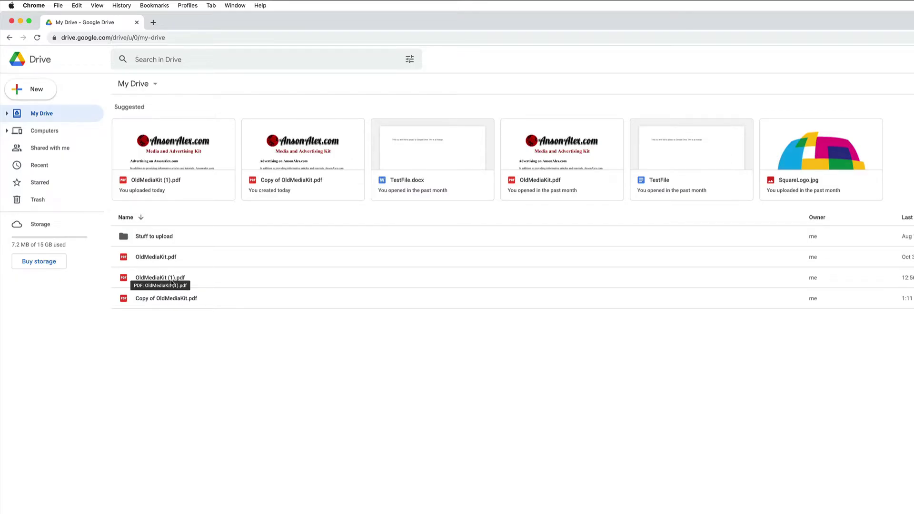
Open More from Google Workspace Marketplace from the Google apps launcher.
left_click(231, 324)
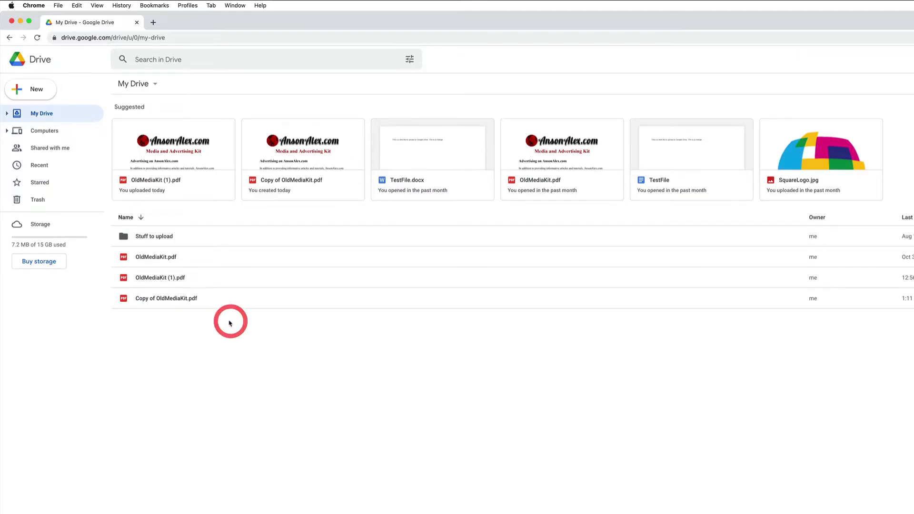
left_click(616, 346)
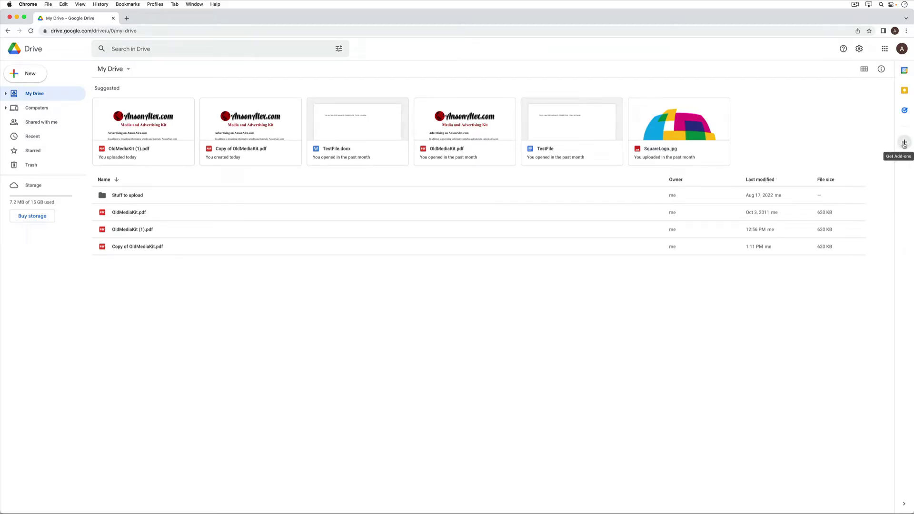
left_click(885, 49)
scroll(871, 104, "down", 5)
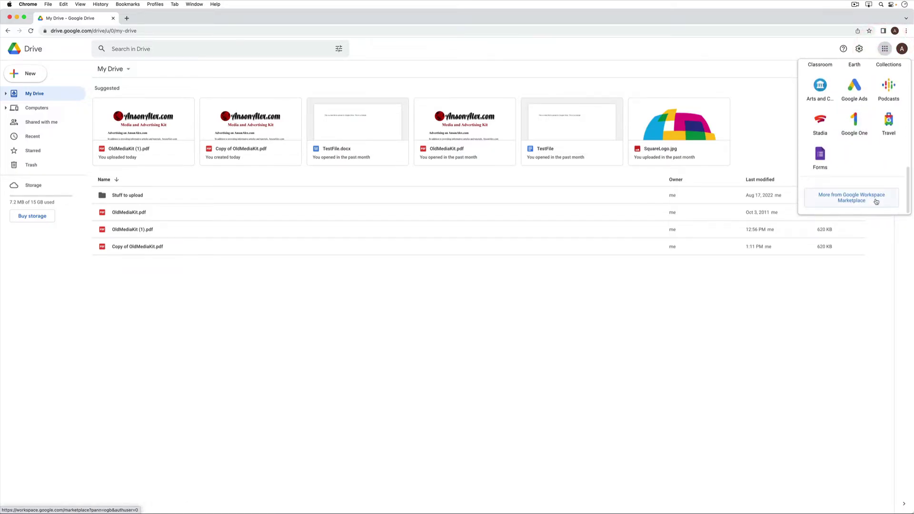
left_click(876, 201)
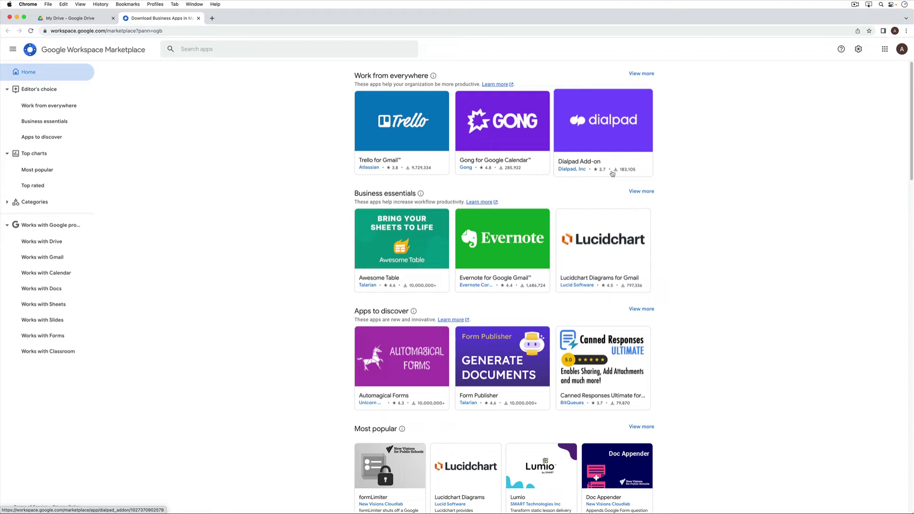
Search the Marketplace apps for 'duplicate'.
left_click(291, 54)
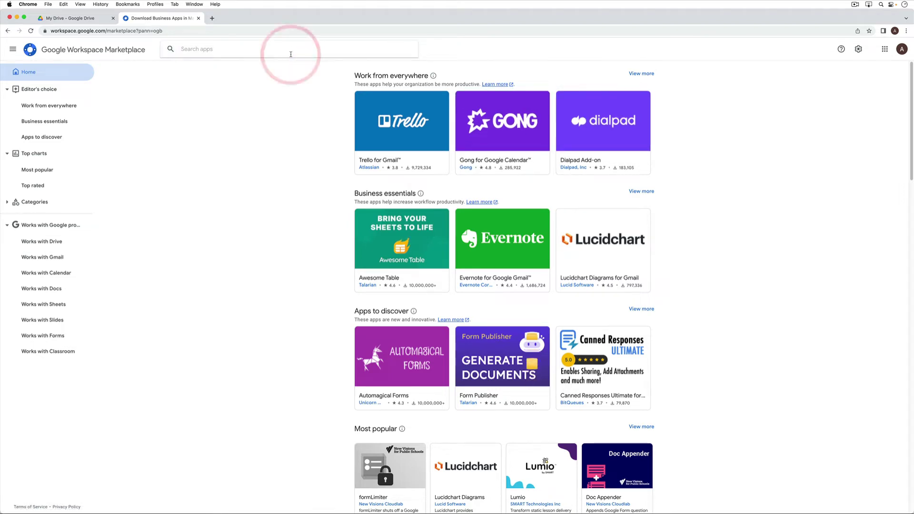
type("duplicate")
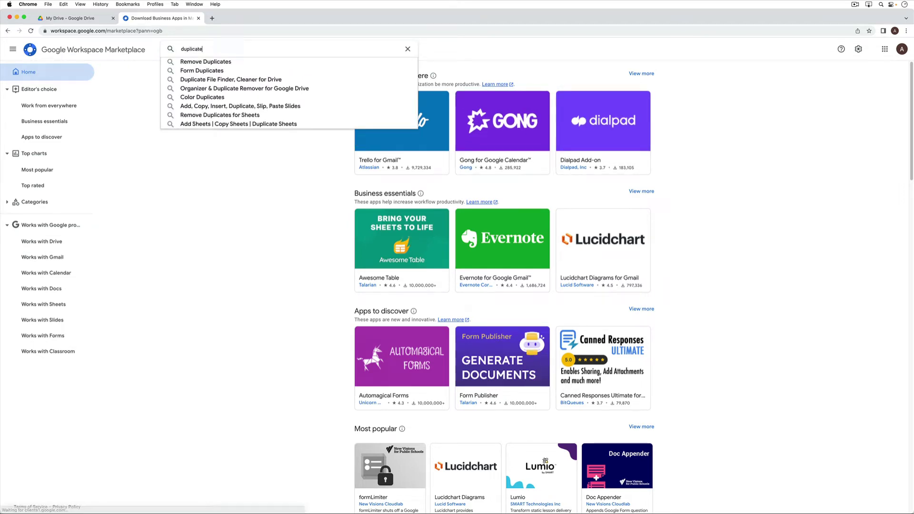
key("Return")
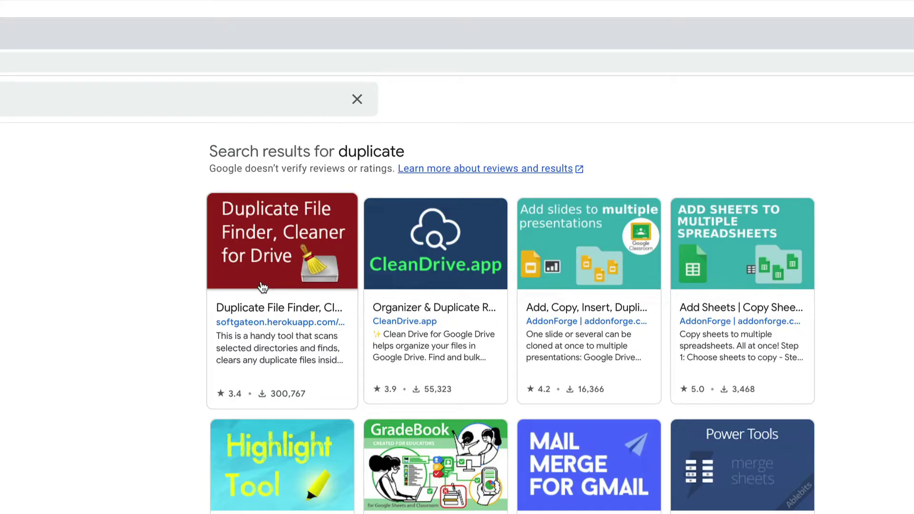
Start installing Duplicate File Finder, Cleaner for Drive with the user's Google account.
left_click(283, 283)
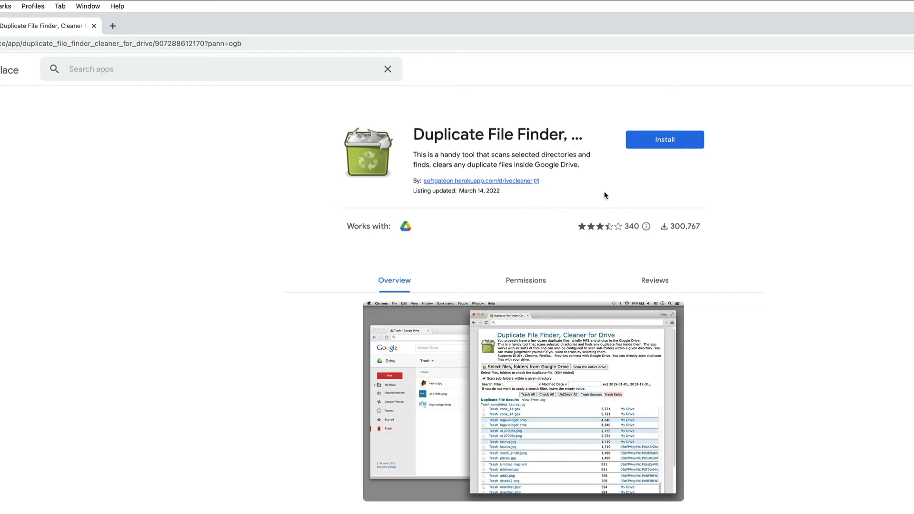
left_click(655, 149)
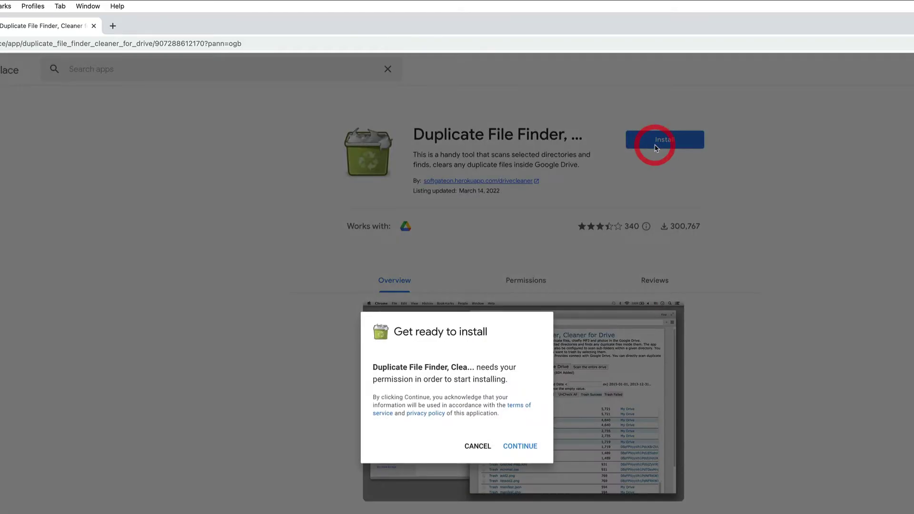
left_click(530, 447)
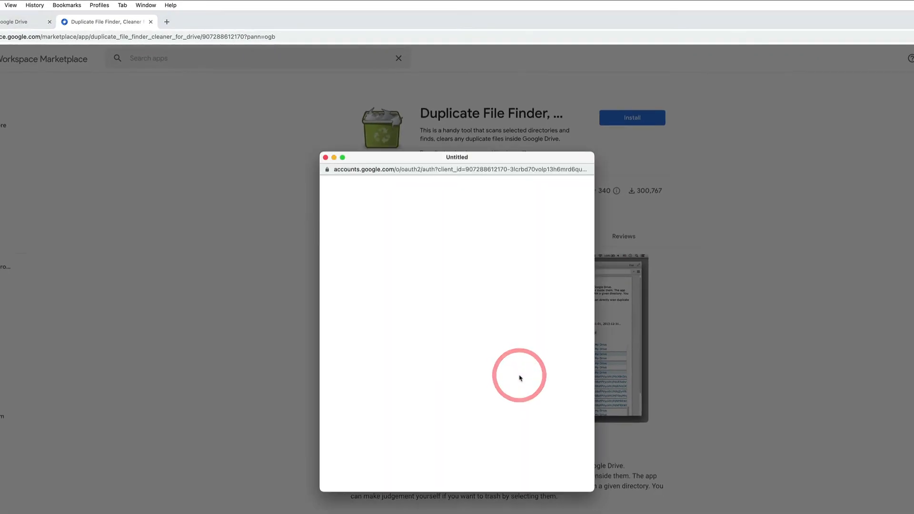
left_click(476, 335)
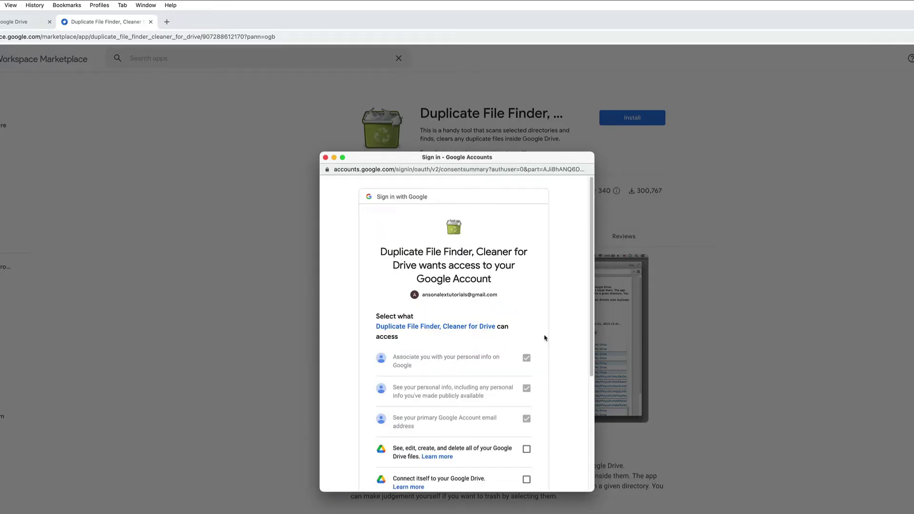
Grant access to all Google Drive files and the Drive connection permission.
scroll(545, 338, "down", 5)
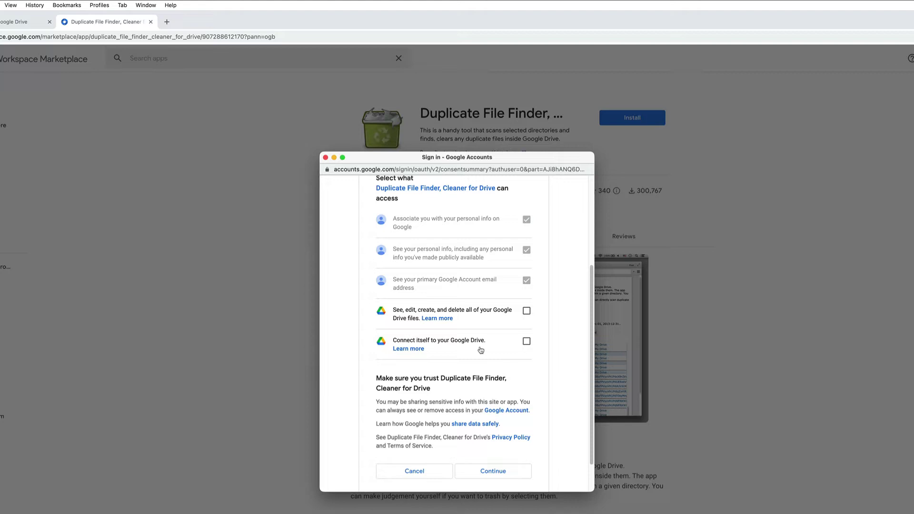
left_click(526, 310)
left_click(526, 341)
left_click(512, 472)
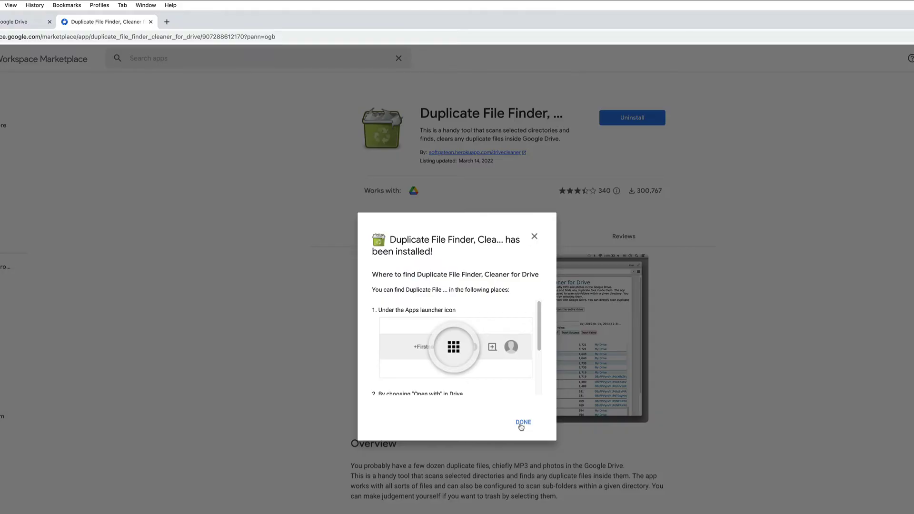
Dismiss the installation confirmation and reload My Drive.
left_click(522, 423)
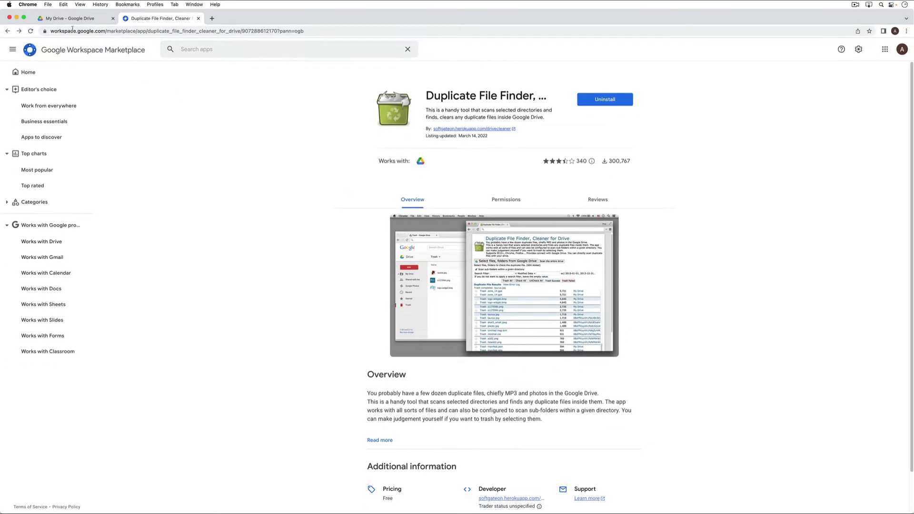
left_click(71, 19)
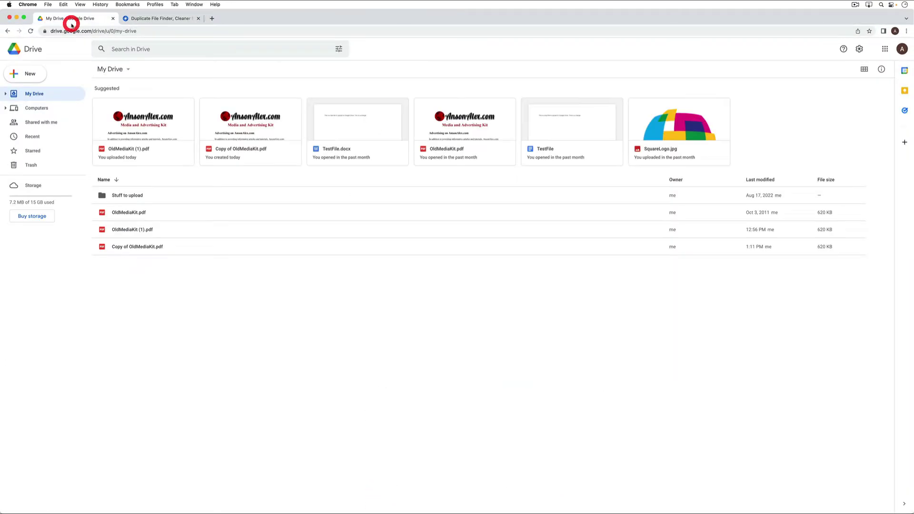
left_click(30, 31)
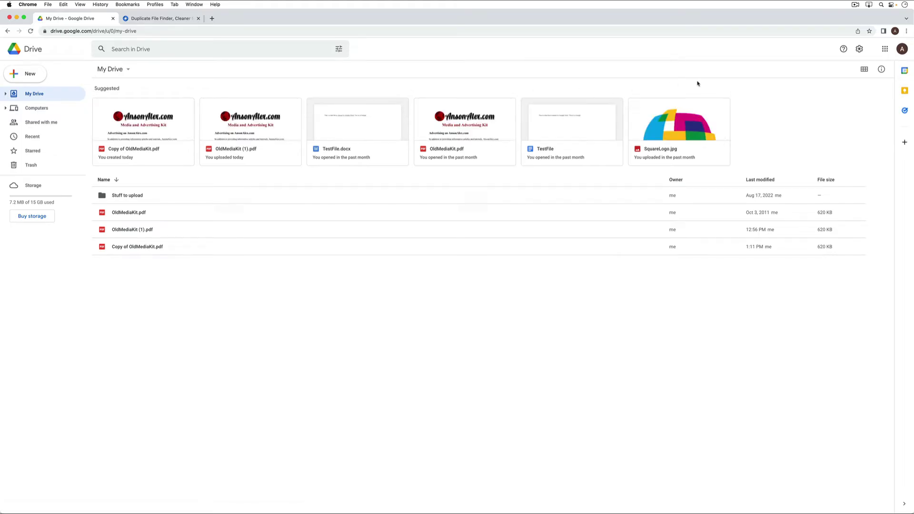
Launch Duplicate File Finder, Cleaner for Drive from the Google apps list.
left_click(884, 50)
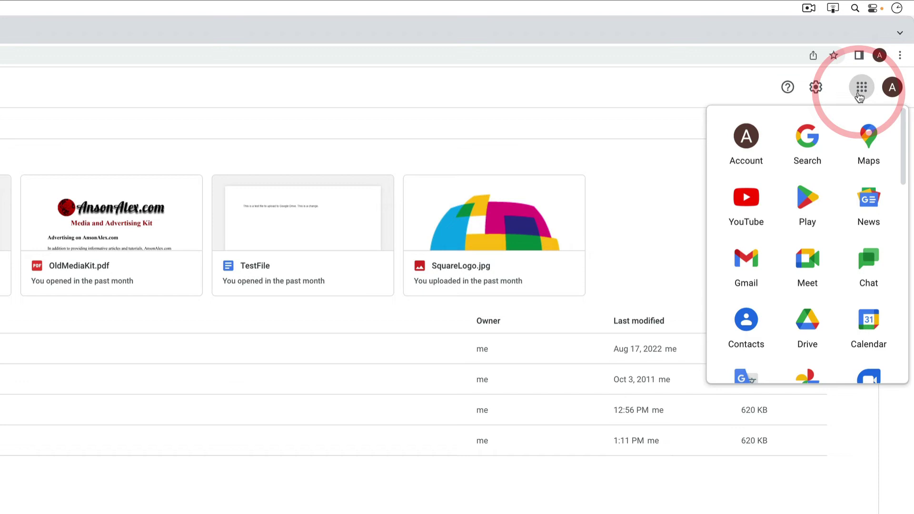
scroll(833, 164, "down", 7)
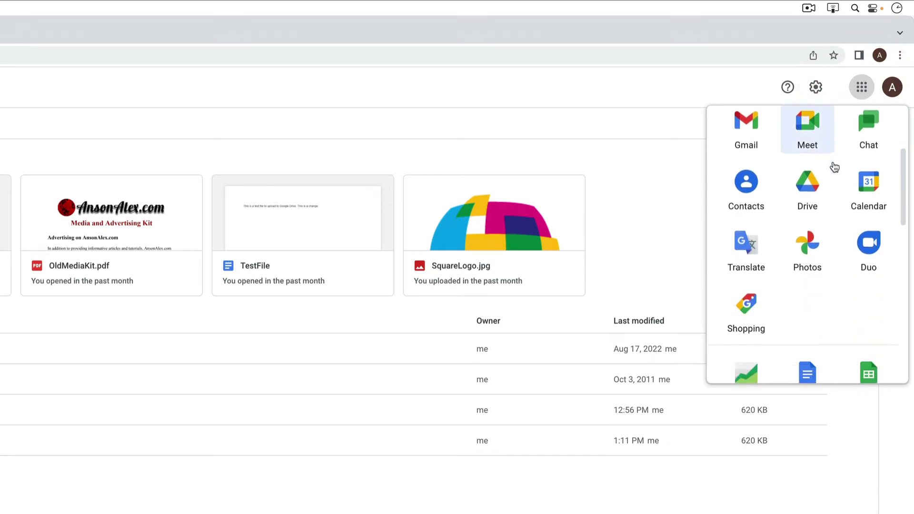
scroll(833, 166, "down", 4)
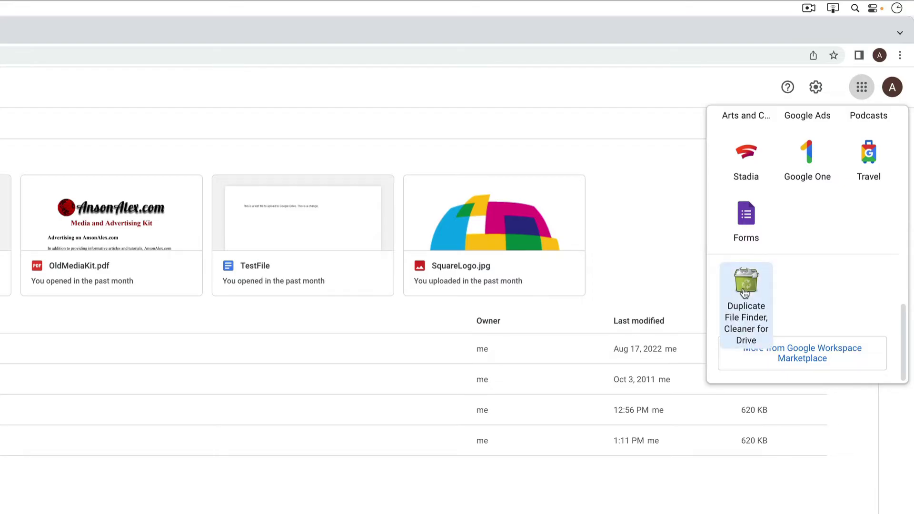
left_click(745, 288)
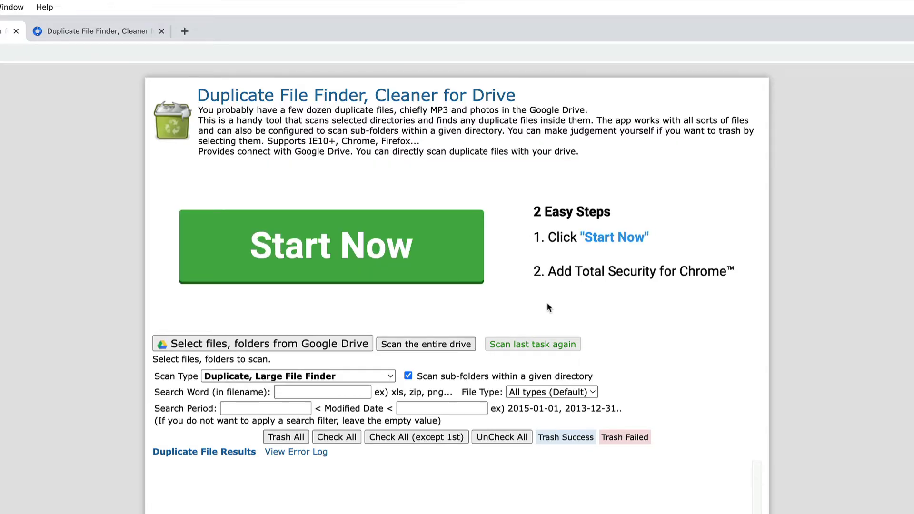
Scan the entire drive with Scan Type set to Duplicate, Large File Finder.
left_click(372, 378)
left_click(370, 376)
left_click(423, 344)
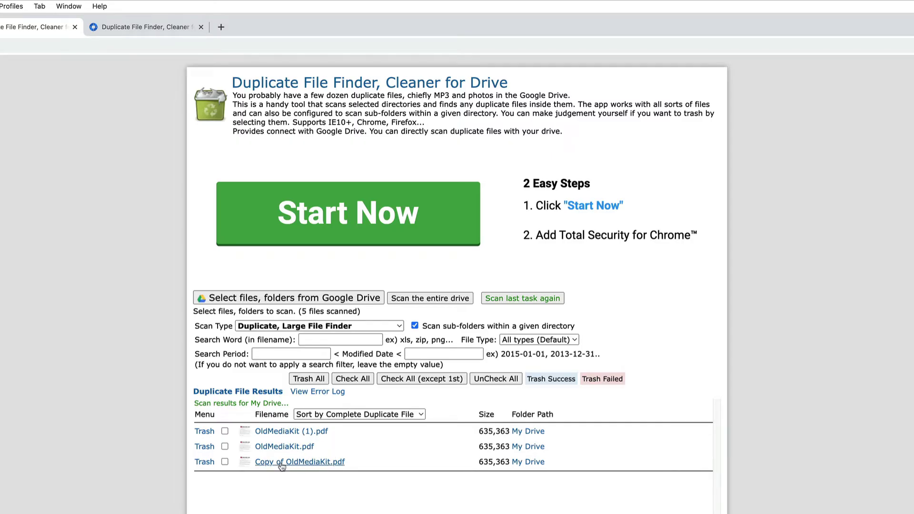
Check OldMediaKit.pdf and Copy of OldMediaKit.pdf, excluding the first file, and choose Trash All.
left_click(225, 431)
left_click(225, 462)
left_click(394, 381)
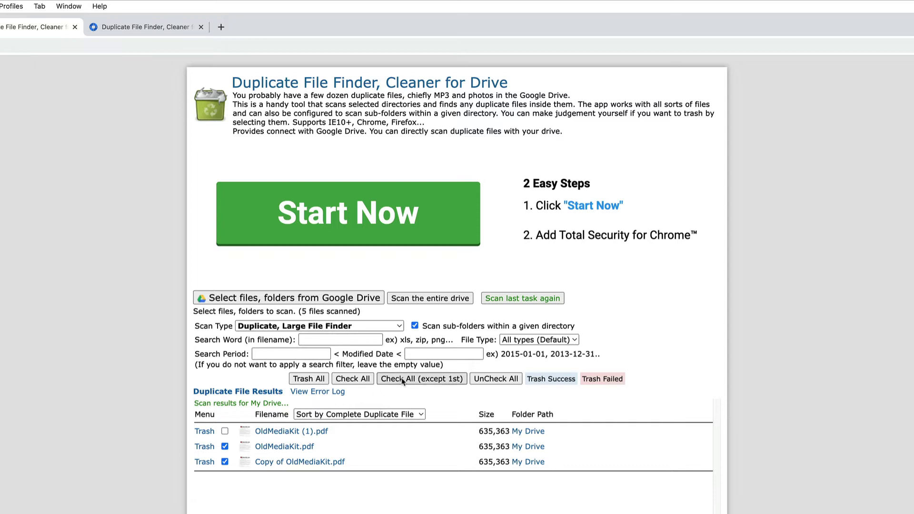
left_click(321, 383)
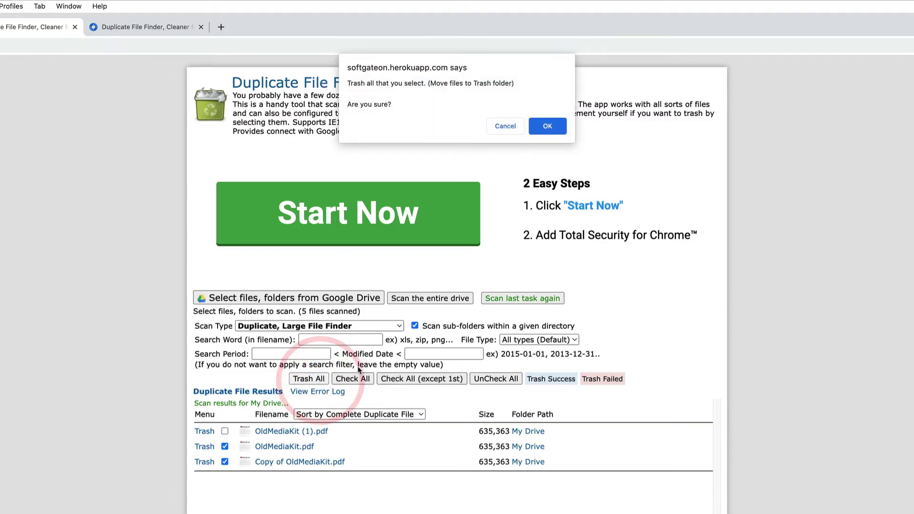
Confirm moving the two checked copies to Trash.
left_click(547, 125)
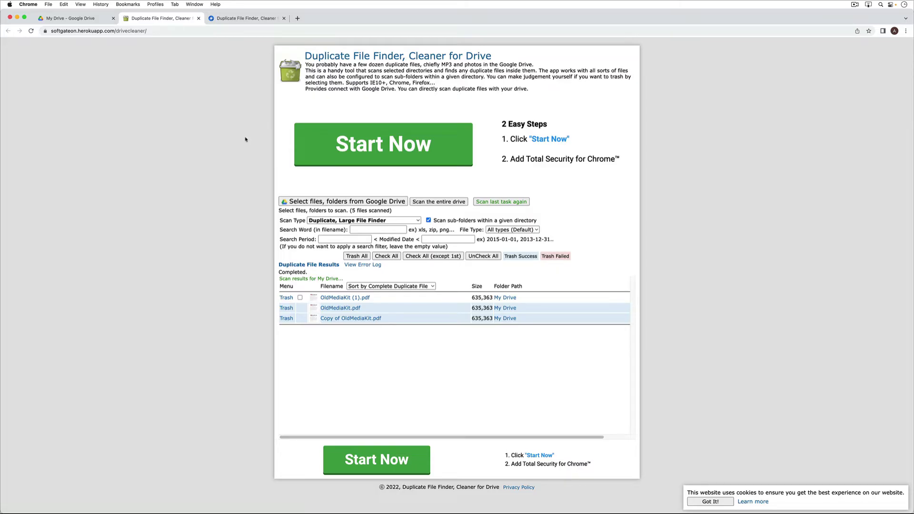
Compare My Drive against the scan results, ending on the My Drive file list.
left_click(79, 19)
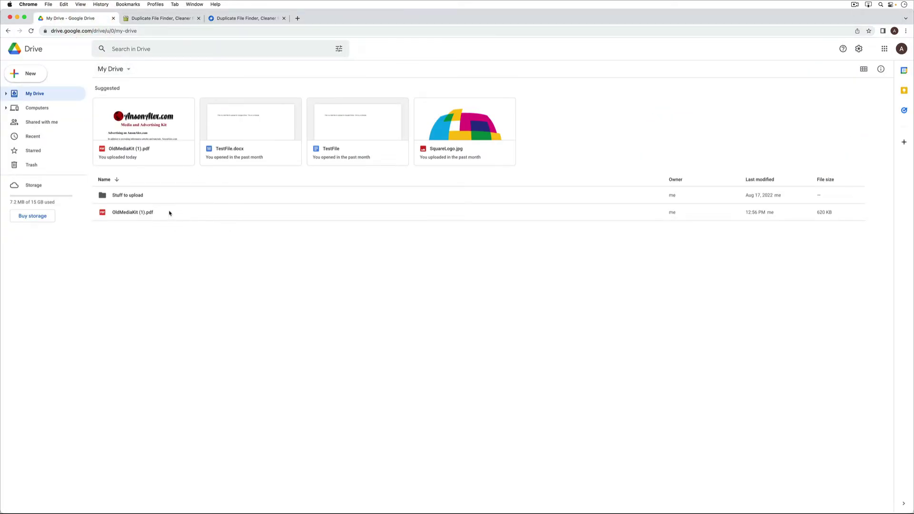
left_click(162, 19)
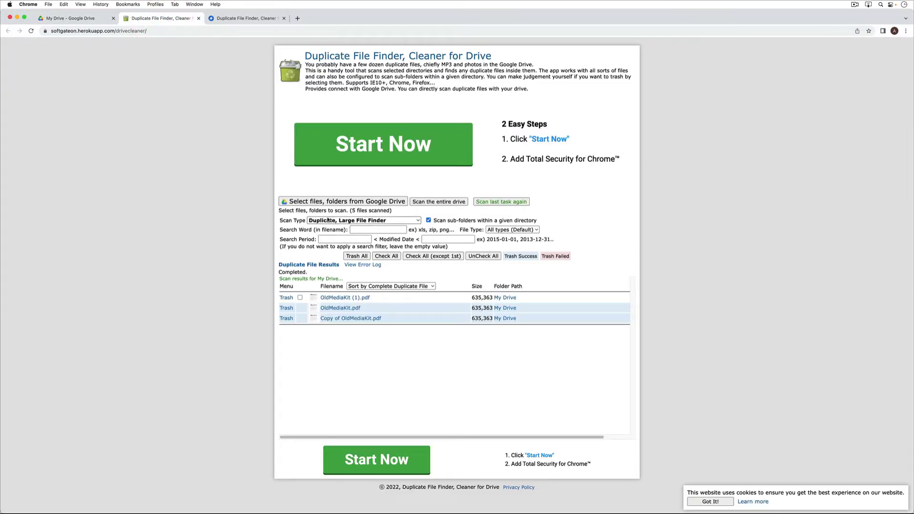
left_click(90, 19)
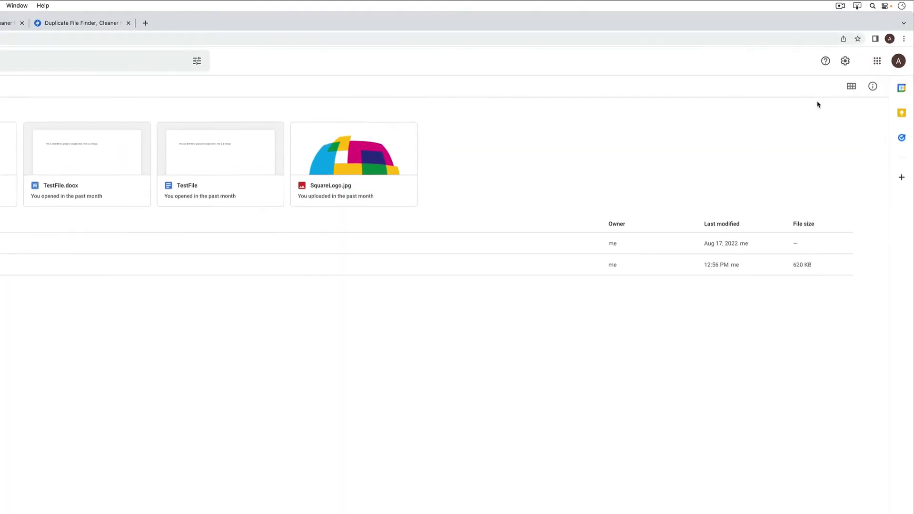
Disconnect Duplicate File Finder from Drive in Settings > Manage Apps.
left_click(845, 65)
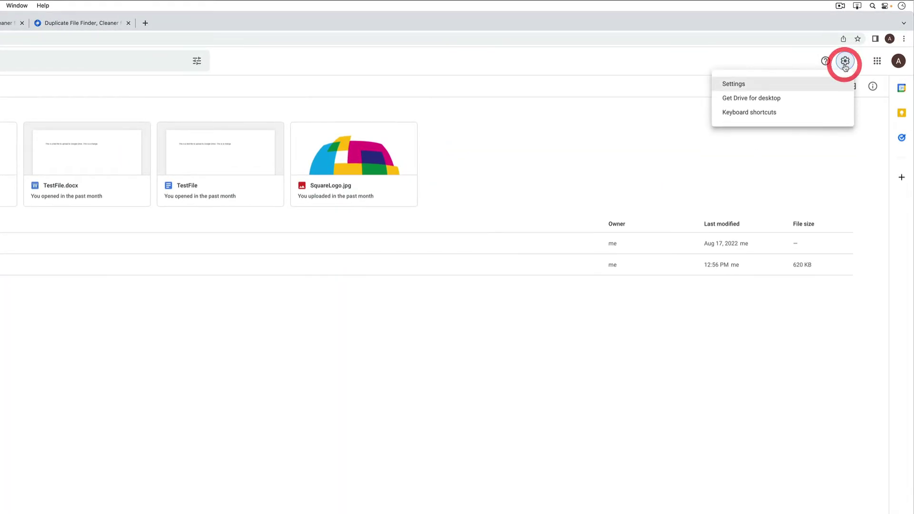
left_click(755, 84)
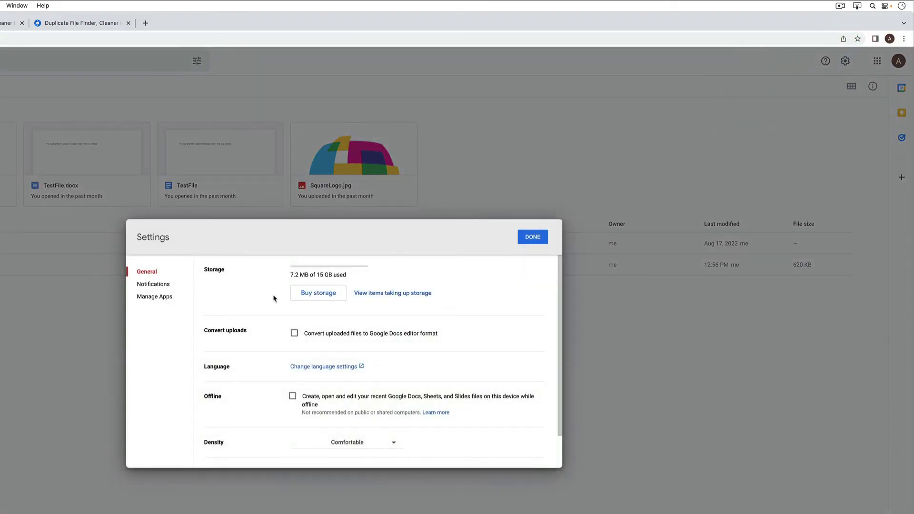
left_click(171, 300)
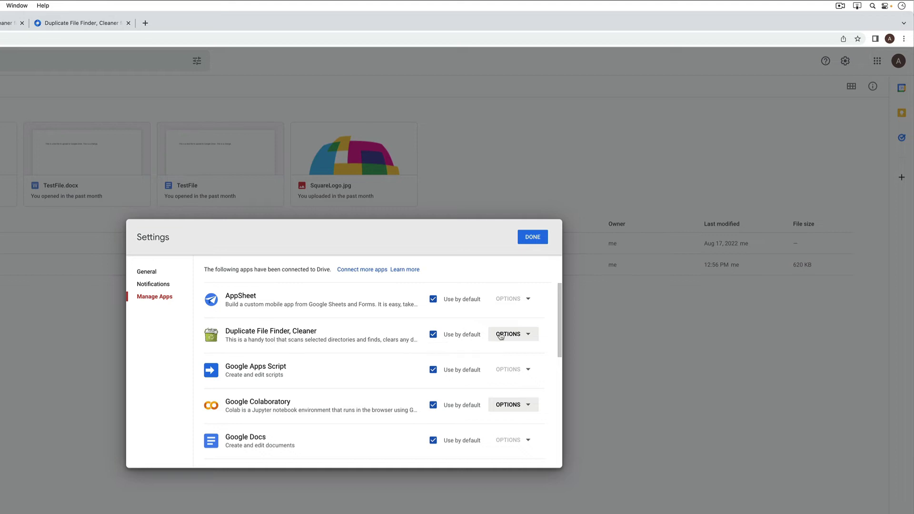
left_click(527, 336)
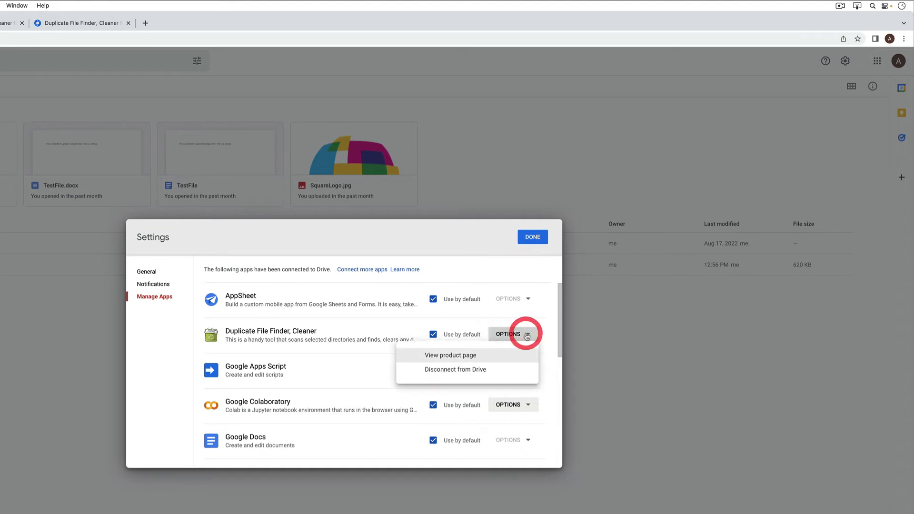
left_click(461, 370)
left_click(425, 322)
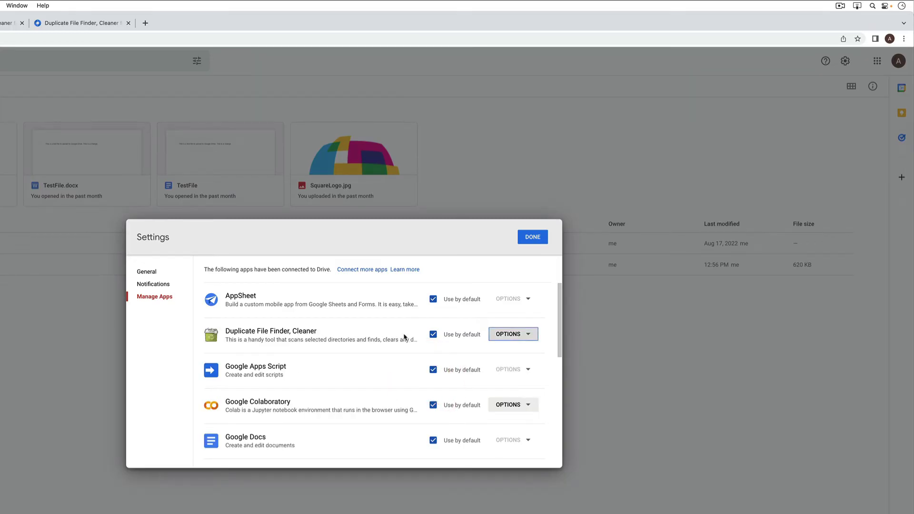
left_click(539, 239)
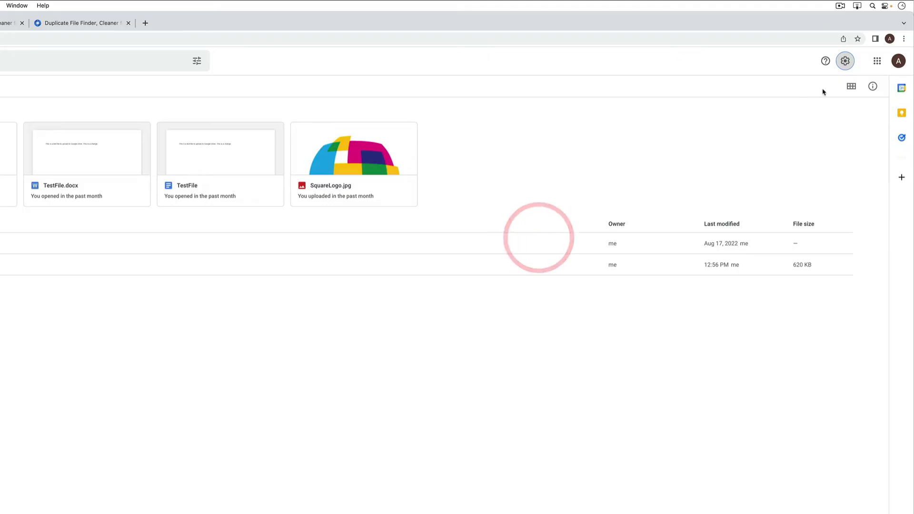
Recheck Manage Apps to verify the app is gone, then return to My Drive.
left_click(845, 61)
left_click(773, 83)
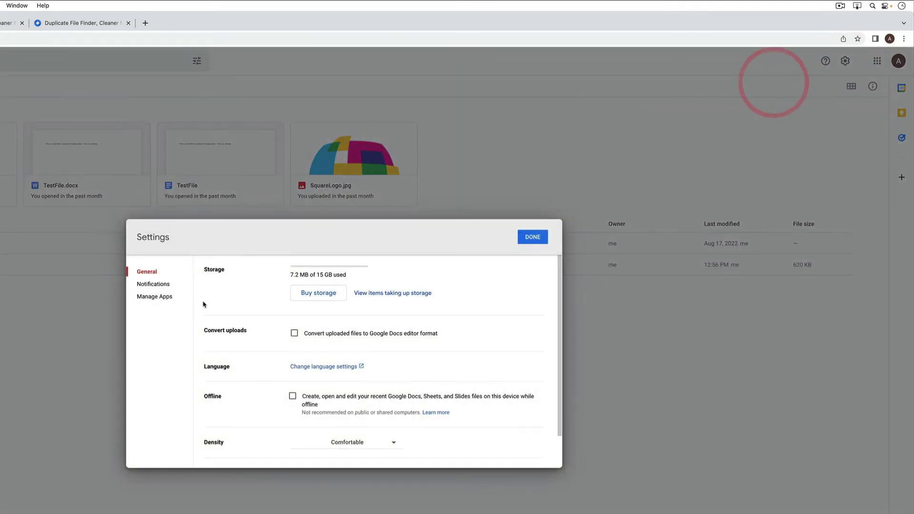
left_click(164, 296)
scroll(376, 376, "down", 5)
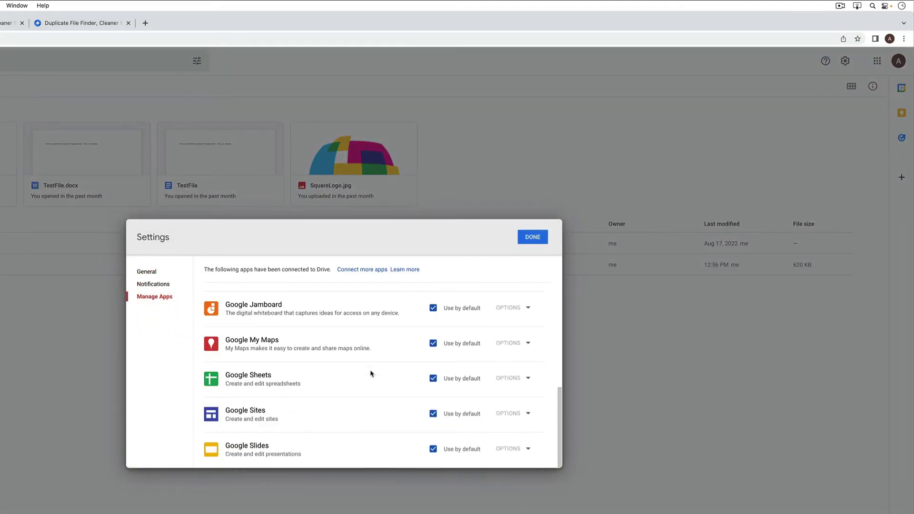
scroll(372, 373, "up", 5)
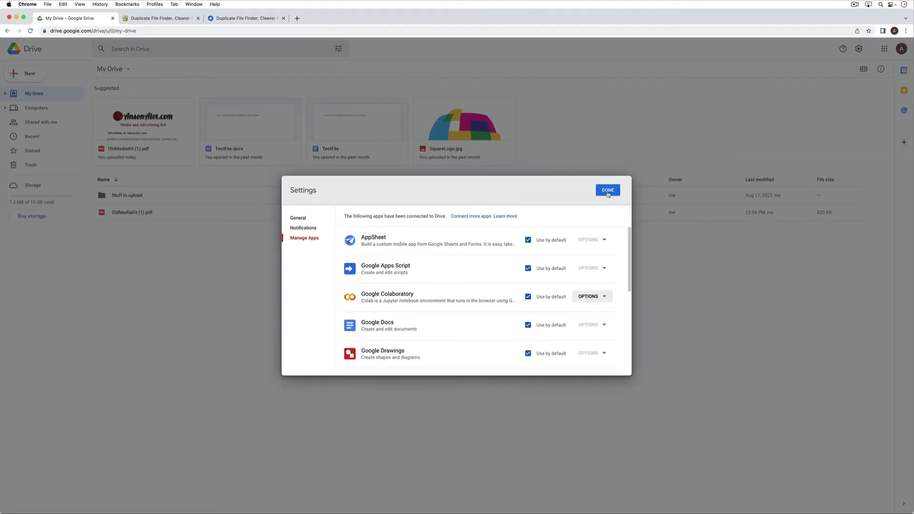
left_click(608, 192)
left_click(348, 296)
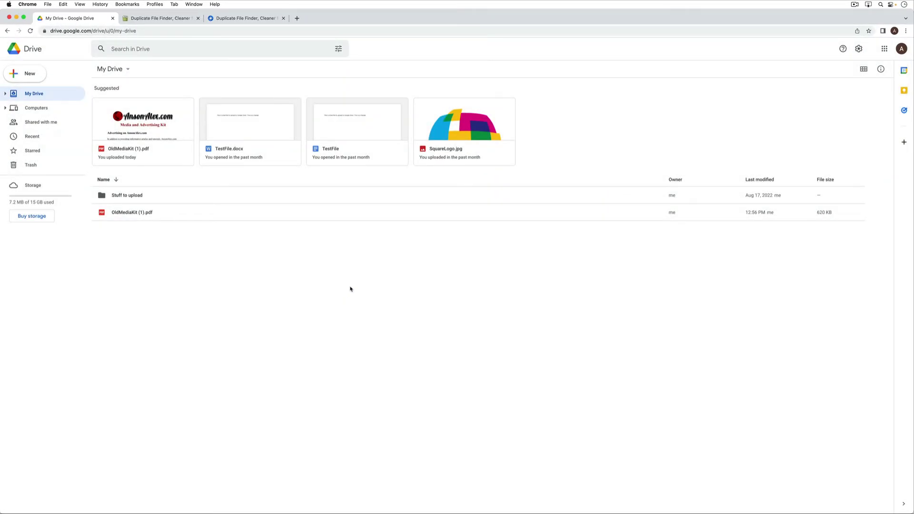
Restore OldMediaKit (1).pdf and Copy of OldMediaKit.pdf from Trash, then return to My Drive.
left_click(55, 166)
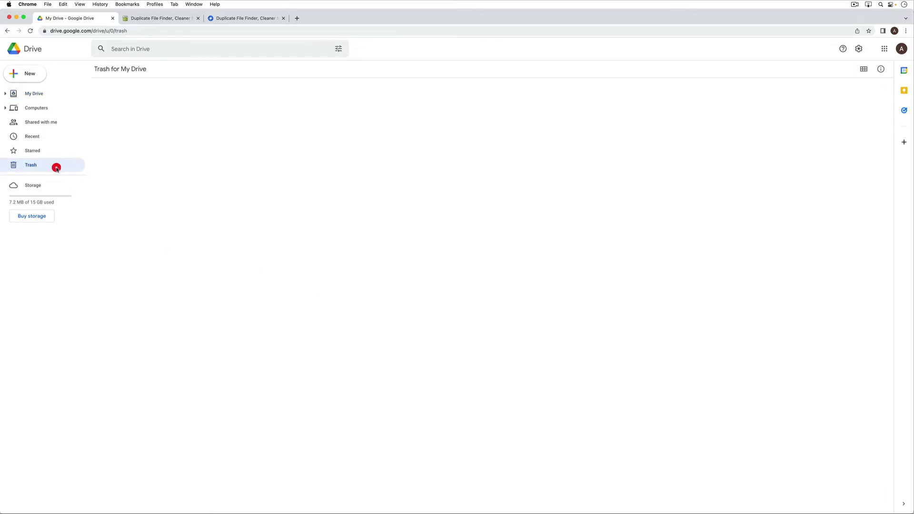
right_click(157, 192)
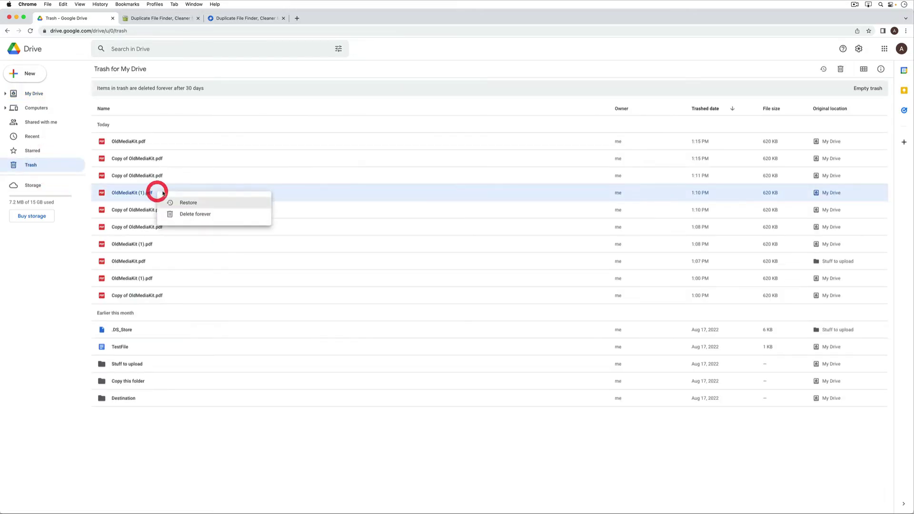
left_click(178, 201)
right_click(173, 177)
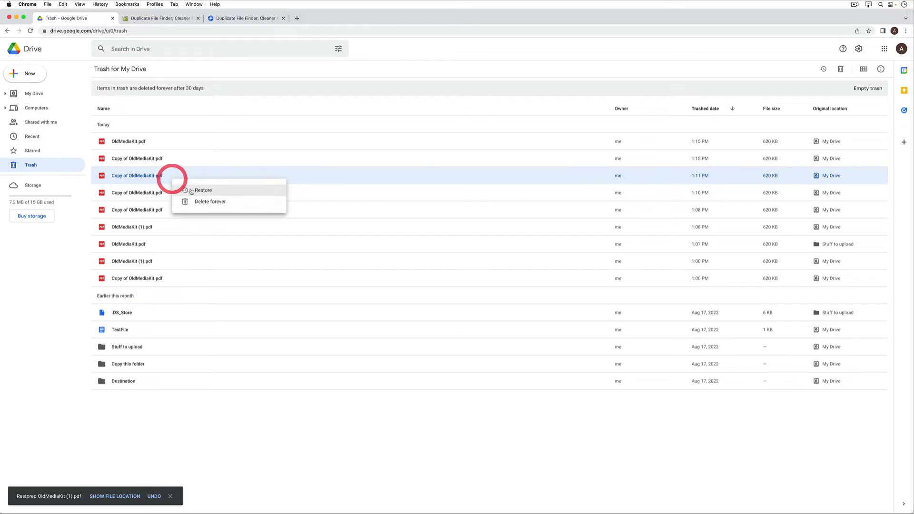
left_click(190, 187)
left_click(43, 93)
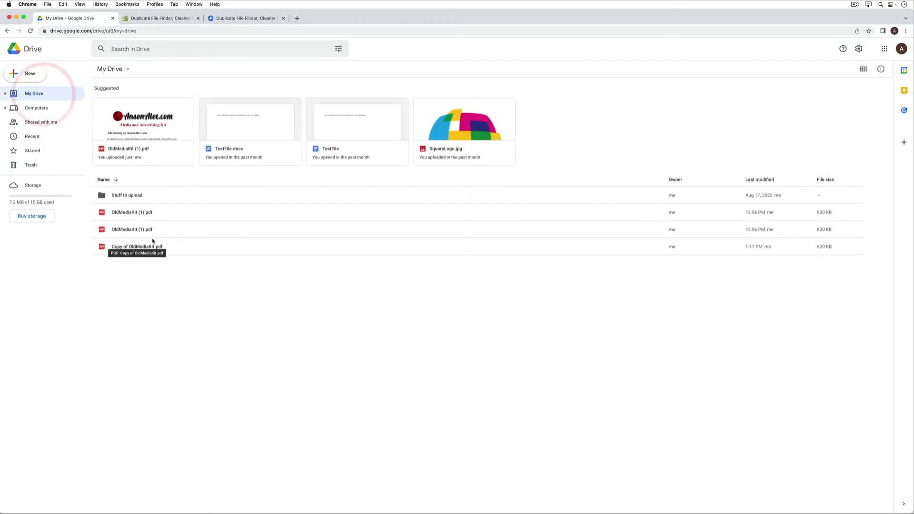
Rename the first OldMediaKit (1).pdf to OldMediaKit.pdf by deleting ' (1)'.
right_click(159, 212)
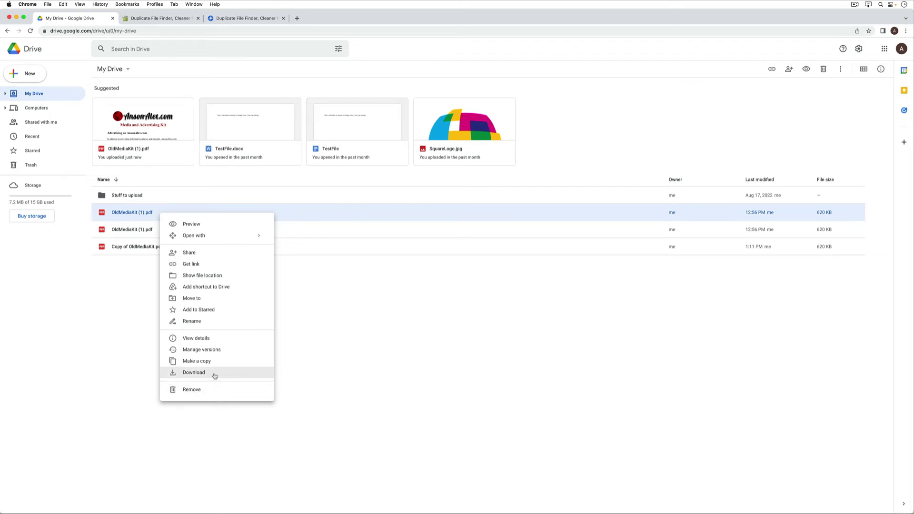
left_click(203, 321)
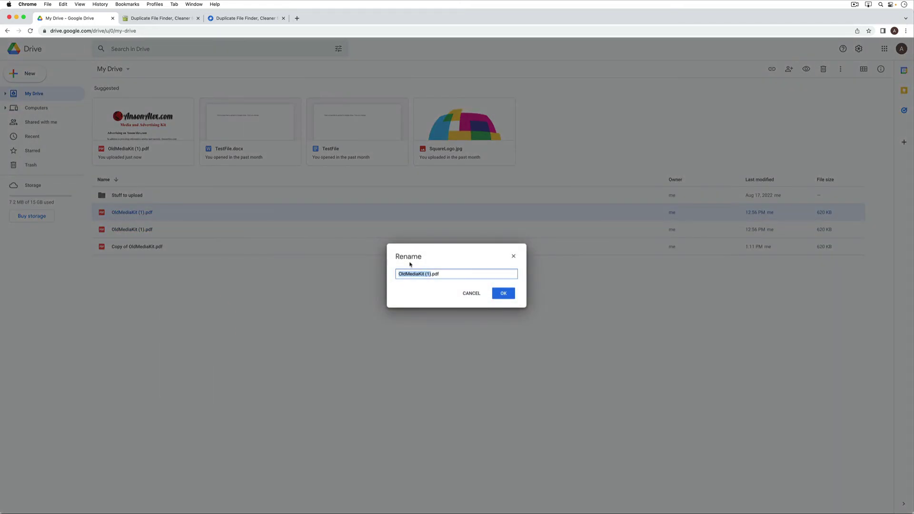
left_click(429, 275)
key("BackSpace")
key("BackSpace")
left_click(503, 292)
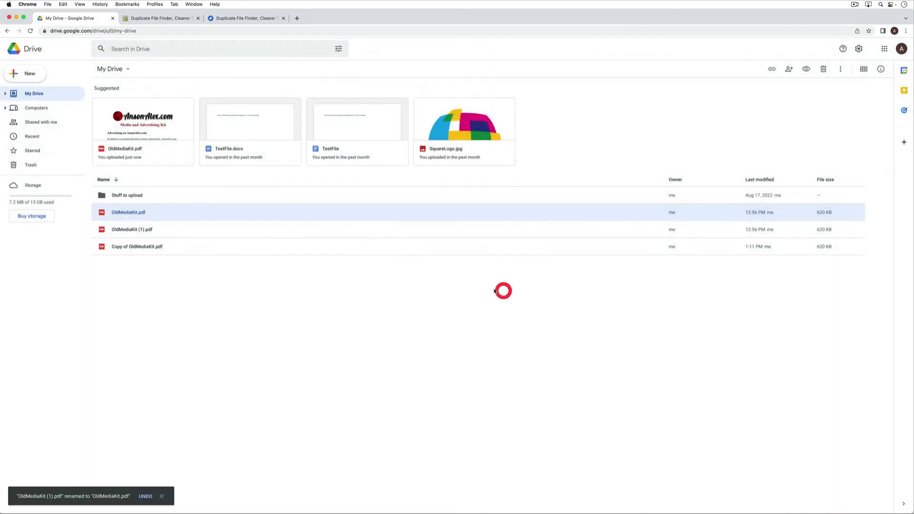
left_click(296, 274)
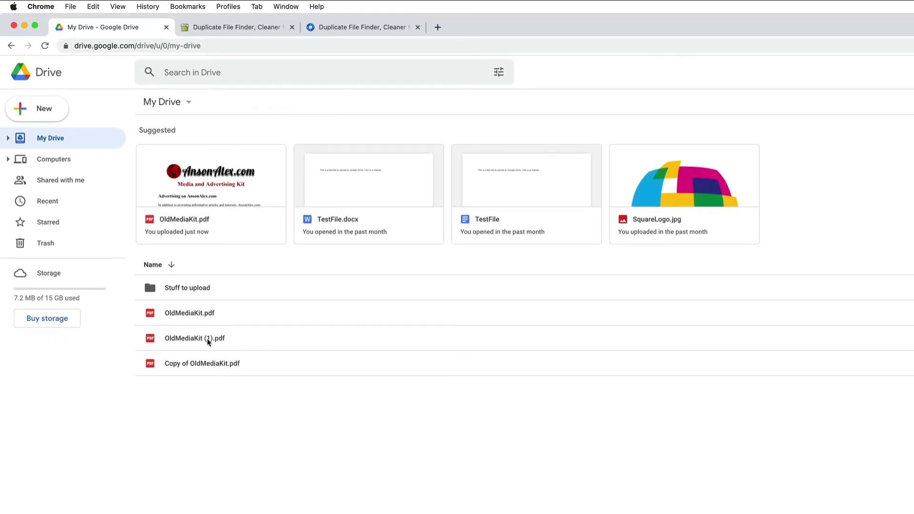
Search Drive for files containing '1', then for files containing '2'.
left_click(208, 76)
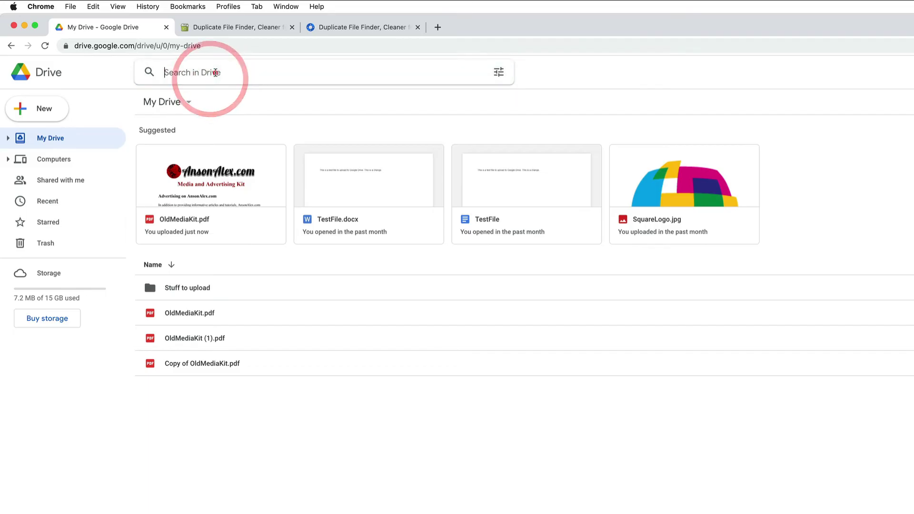
type("1")
key("Return")
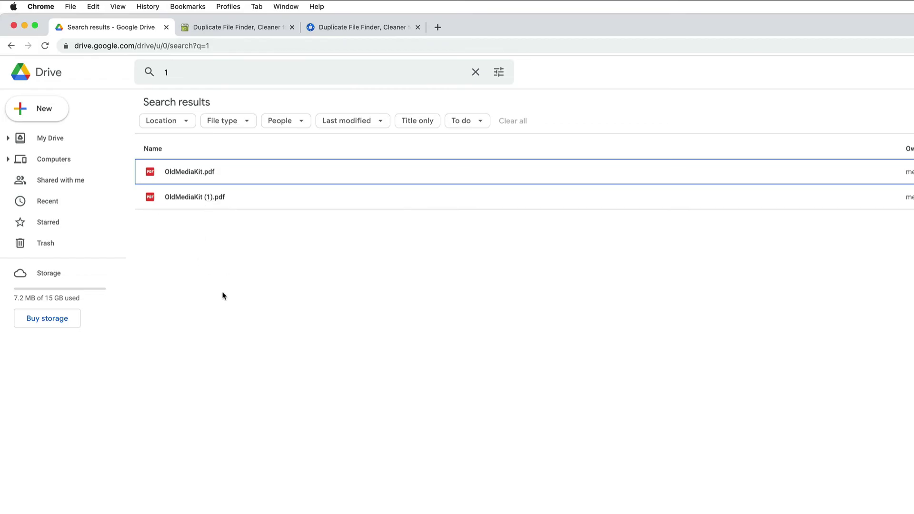
double_click(164, 72)
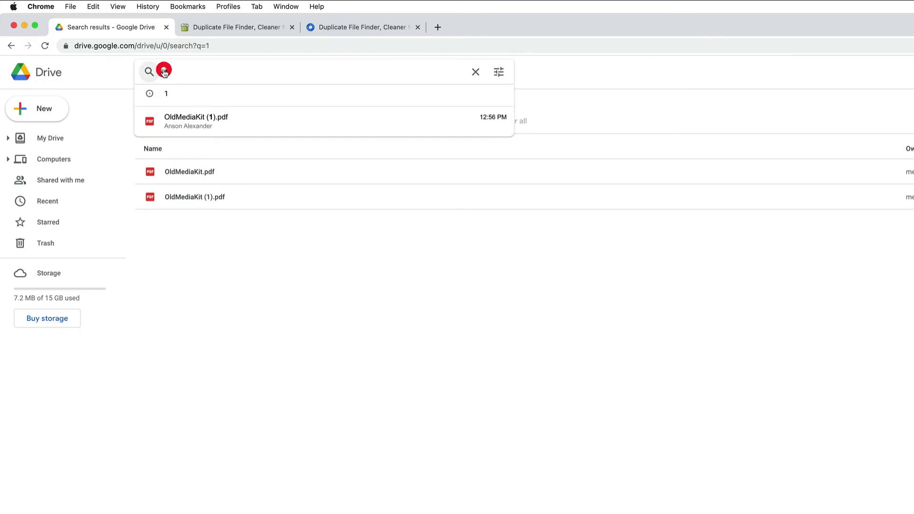
type("2")
key("Return")
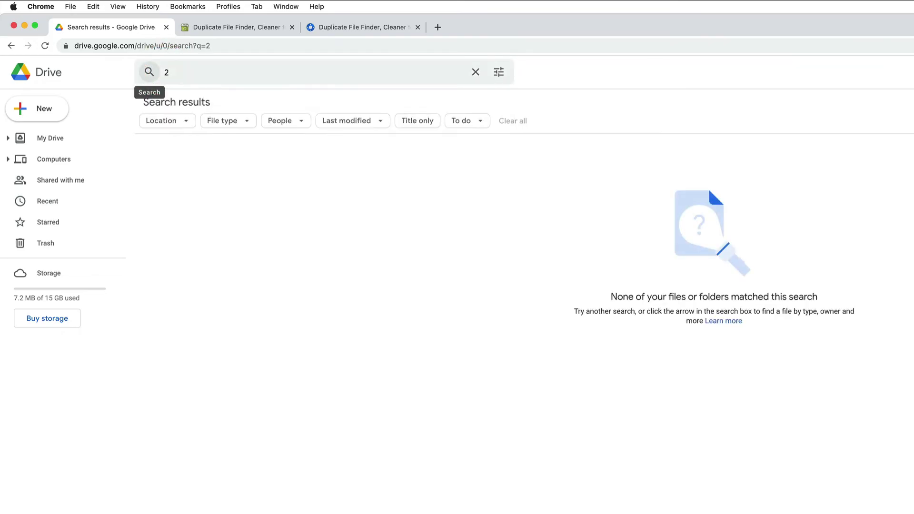
Search Drive for 'copy of' and inspect the actions for Copy of OldMediaKit.pdf.
left_click(150, 70)
key("BackSpace")
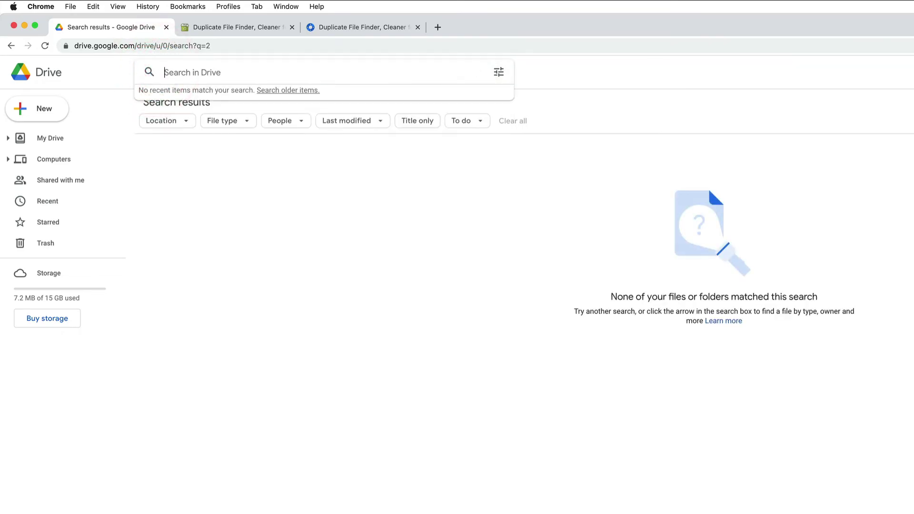
type("copy of")
key("Return")
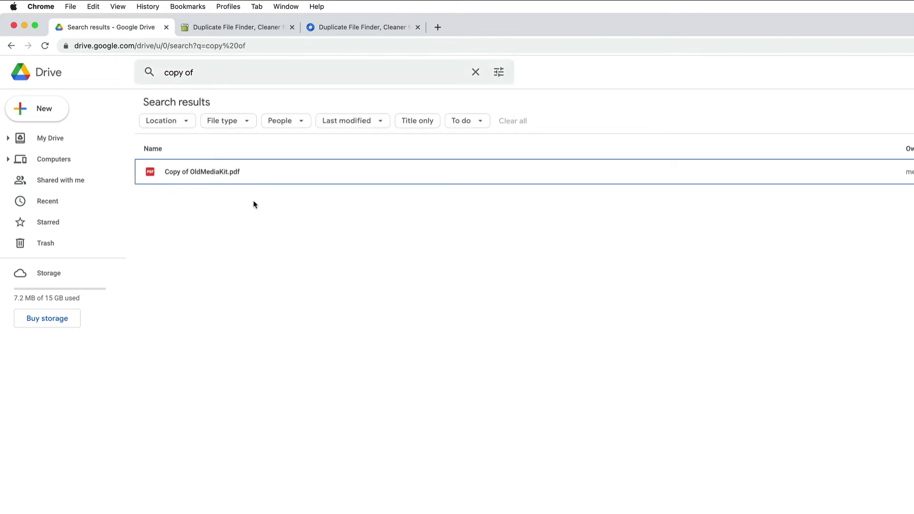
right_click(280, 179)
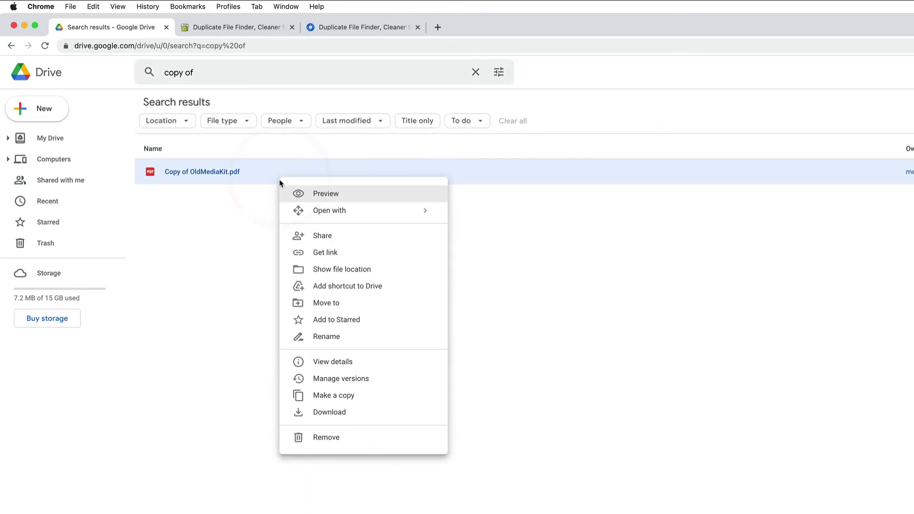
left_click(609, 325)
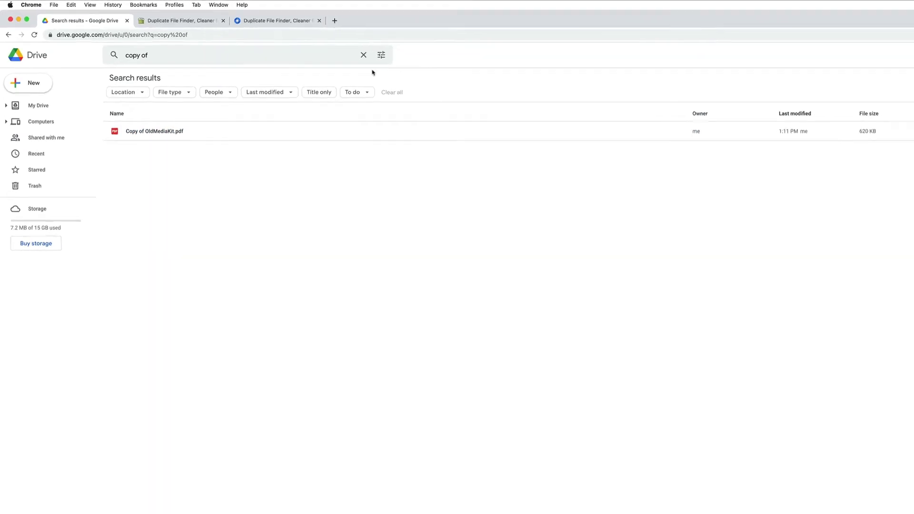
Choose Get Drive for desktop from the settings gear to open its download page.
left_click(473, 66)
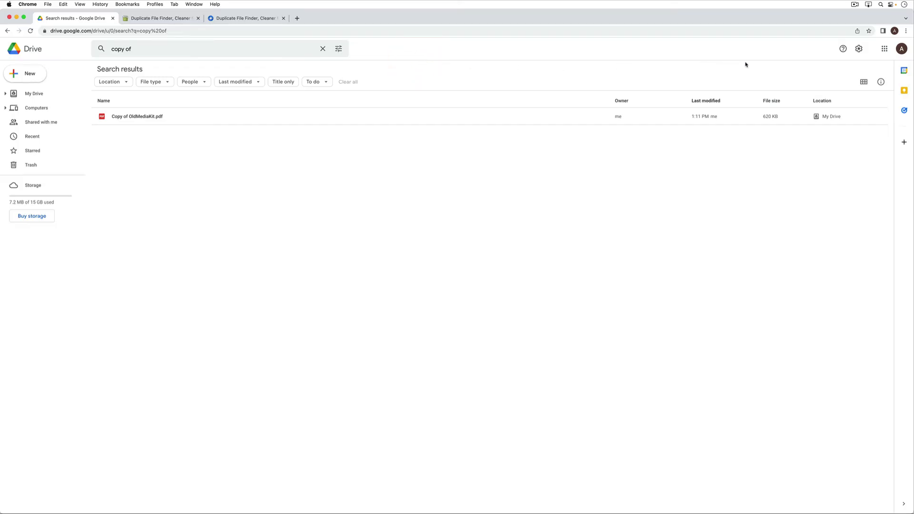
left_click(858, 49)
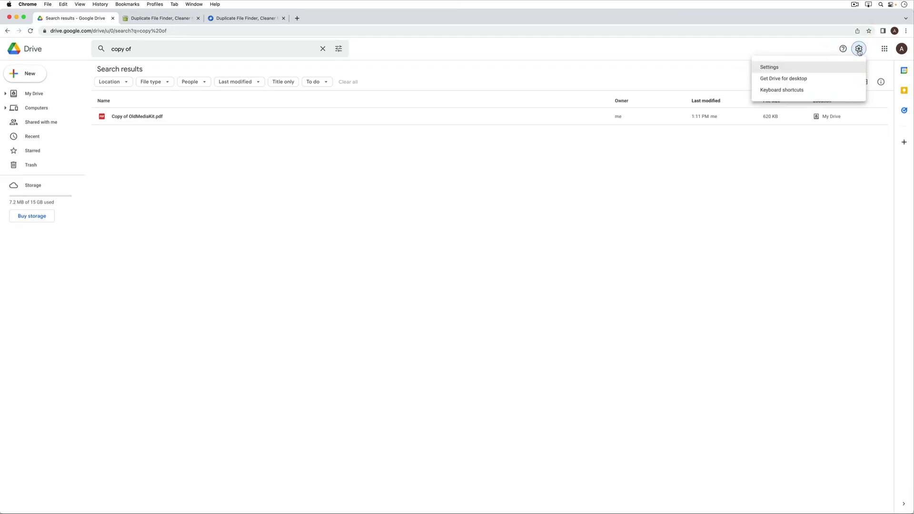
left_click(828, 82)
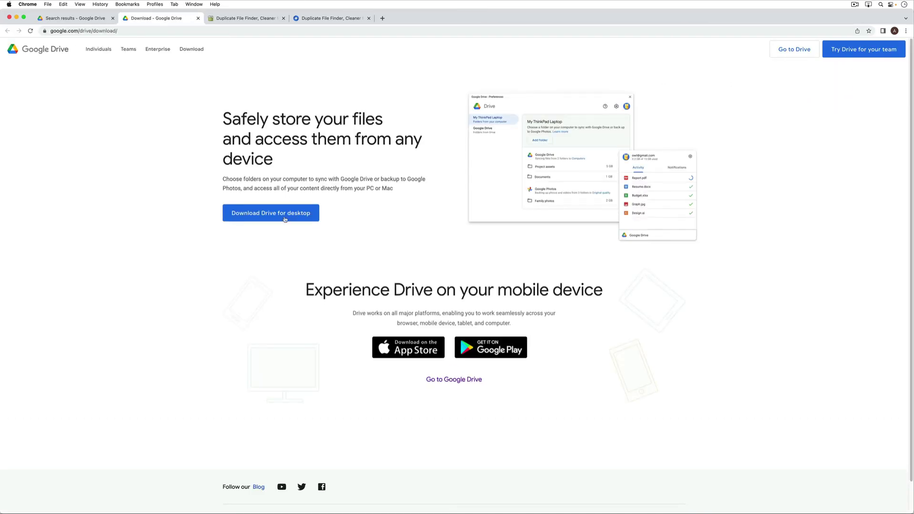
left_click(287, 246)
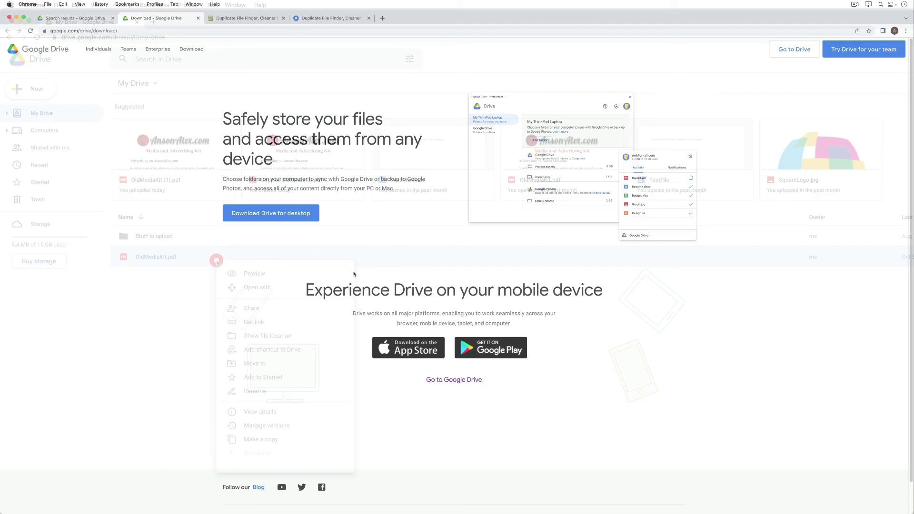
Make a copy of OldMediaKit.pdf in My Drive.
right_click(208, 259)
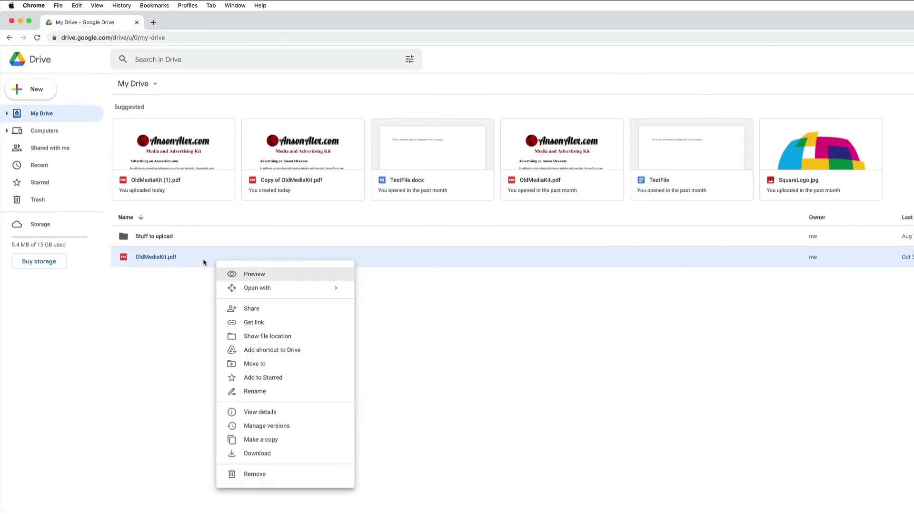
left_click(306, 436)
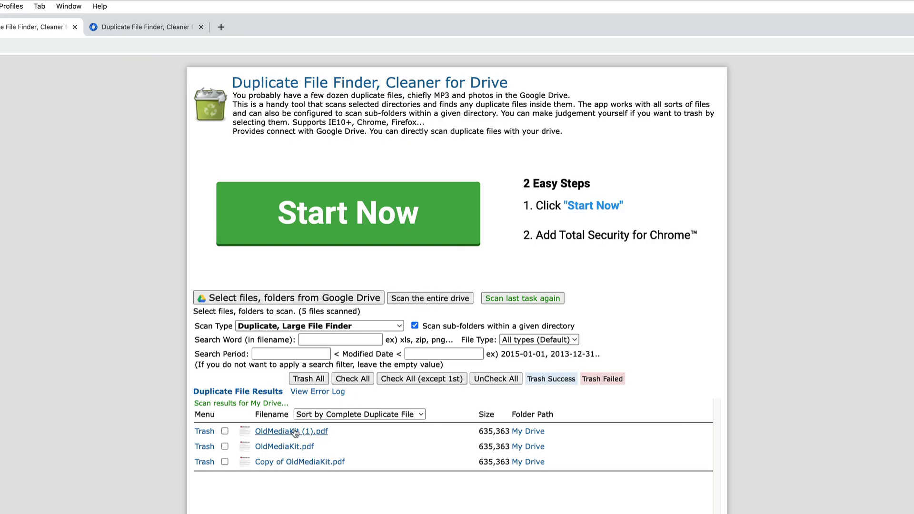
Tick Trash for OldMediaKit (1).pdf and Copy of OldMediaKit.pdf in the duplicate results.
left_click(225, 431)
left_click(225, 461)
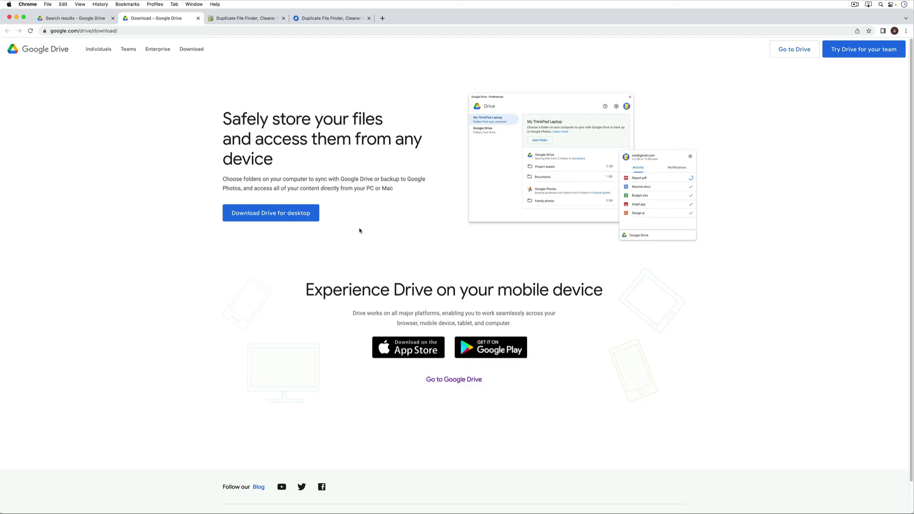
left_click(359, 229)
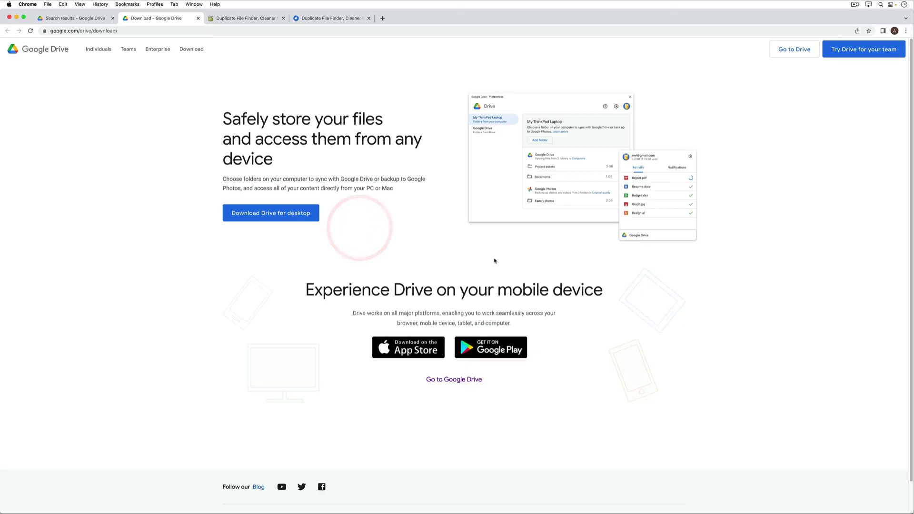
left_click(745, 250)
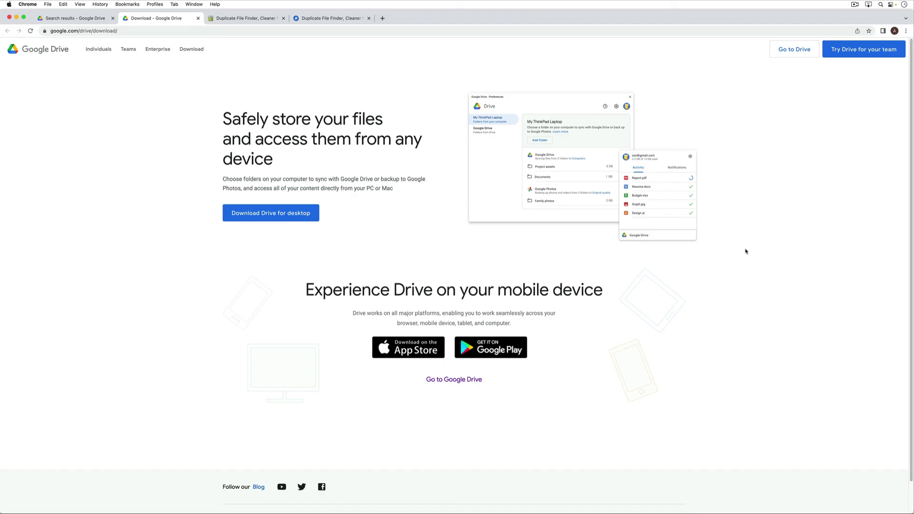